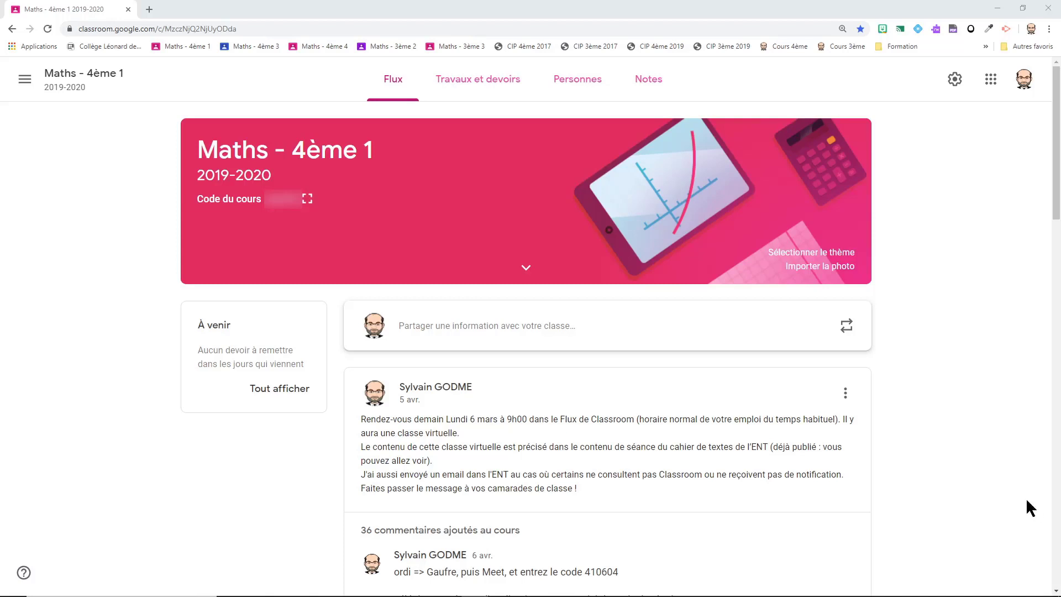
# Step: Generate a Meet link from the Meet section of Test New Classroom's settings
pyautogui.click(954, 83)
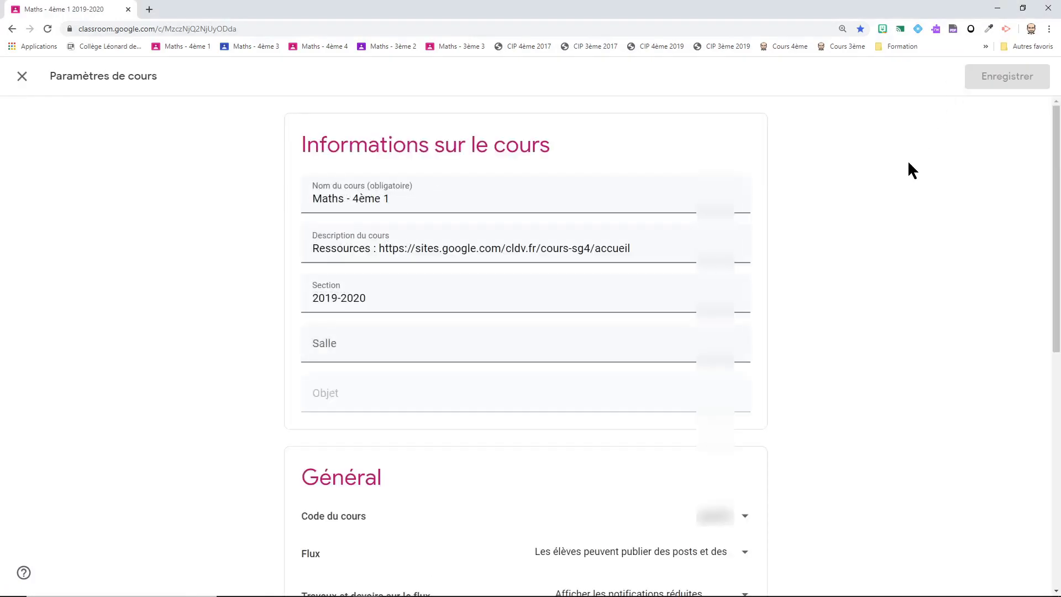
pyautogui.scroll(-6, 803, 247)
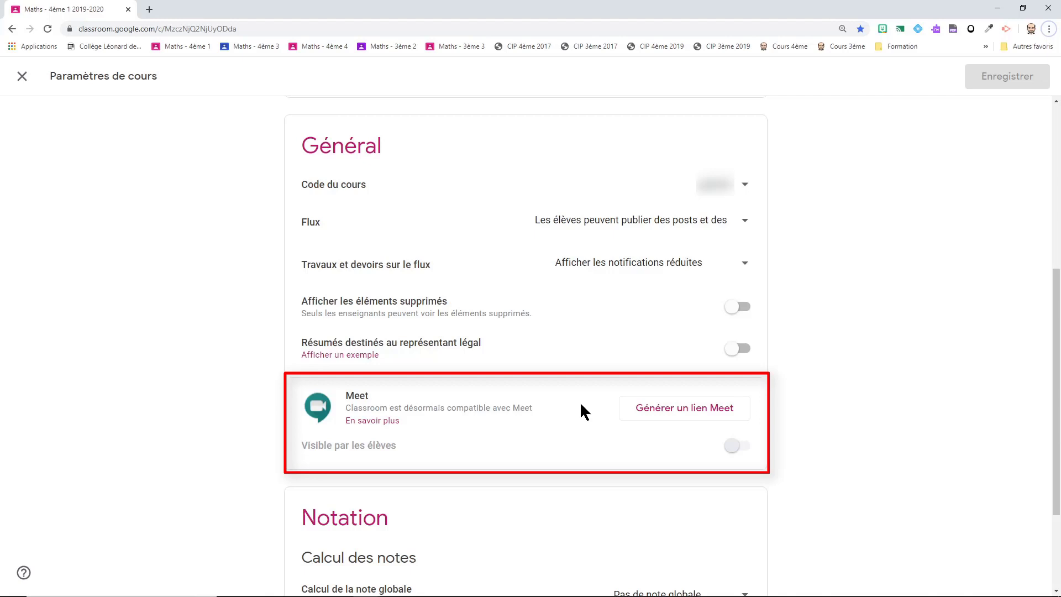
pyautogui.click(666, 415)
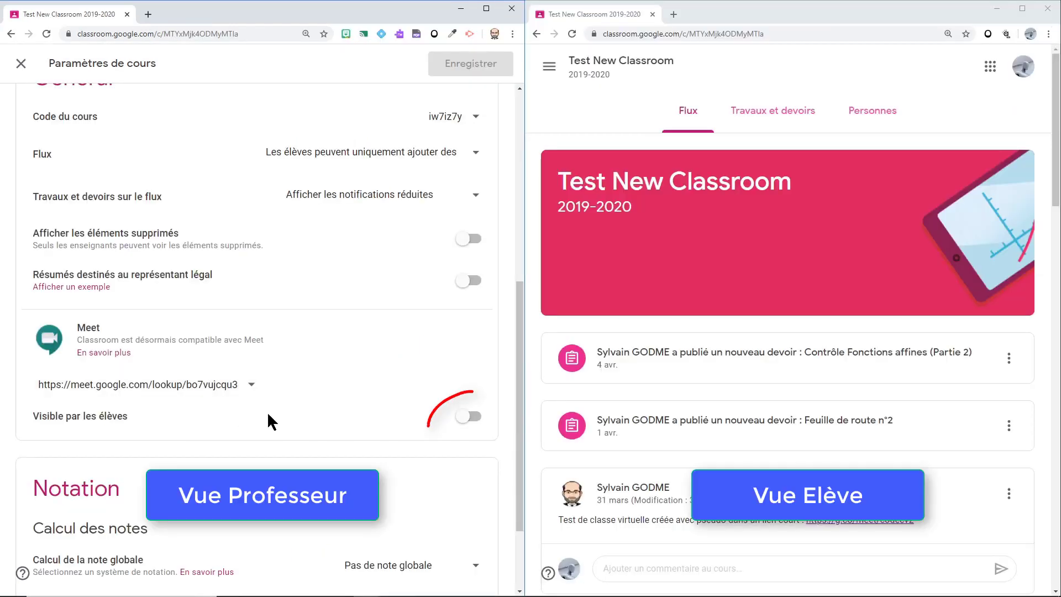
# Step: Turn on 'Visible par les élèves' for the Meet link and save the course settings
pyautogui.click(476, 421)
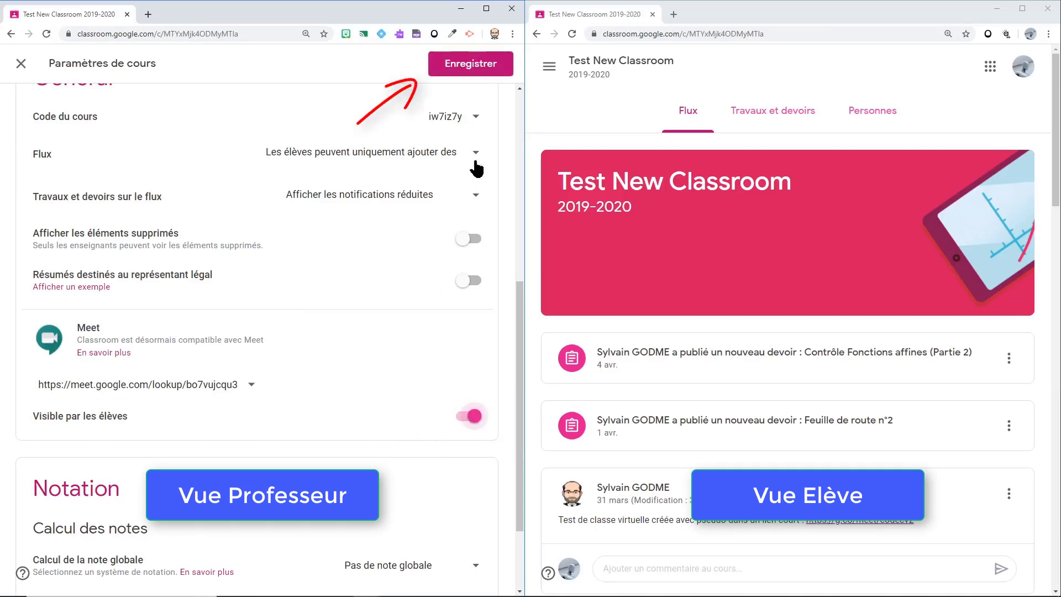
pyautogui.click(482, 64)
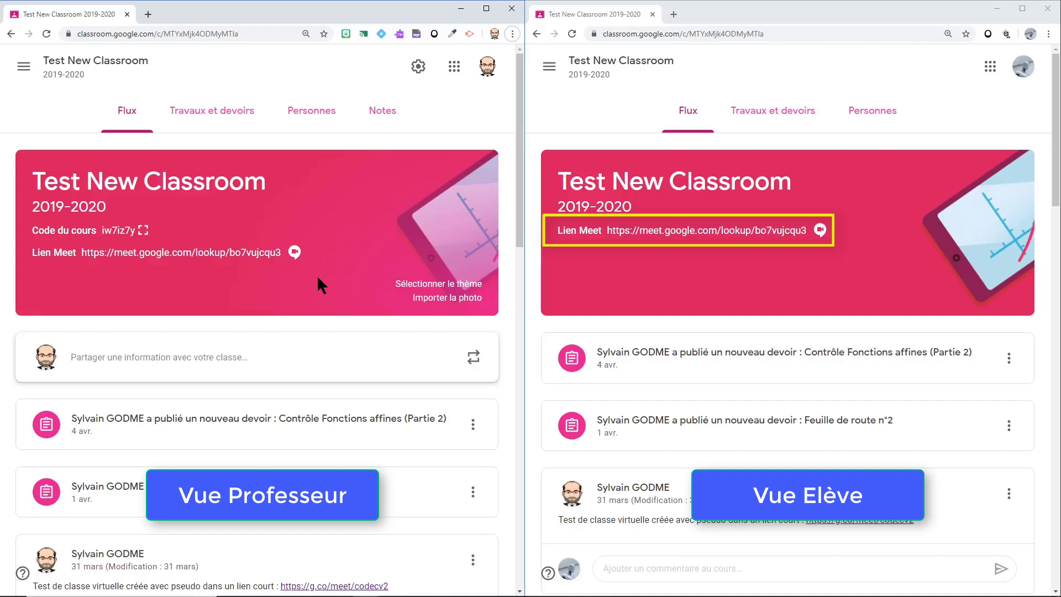
# Step: Open the class banner's Meet link as the student, reaching the meeting-code error page
pyautogui.click(704, 231)
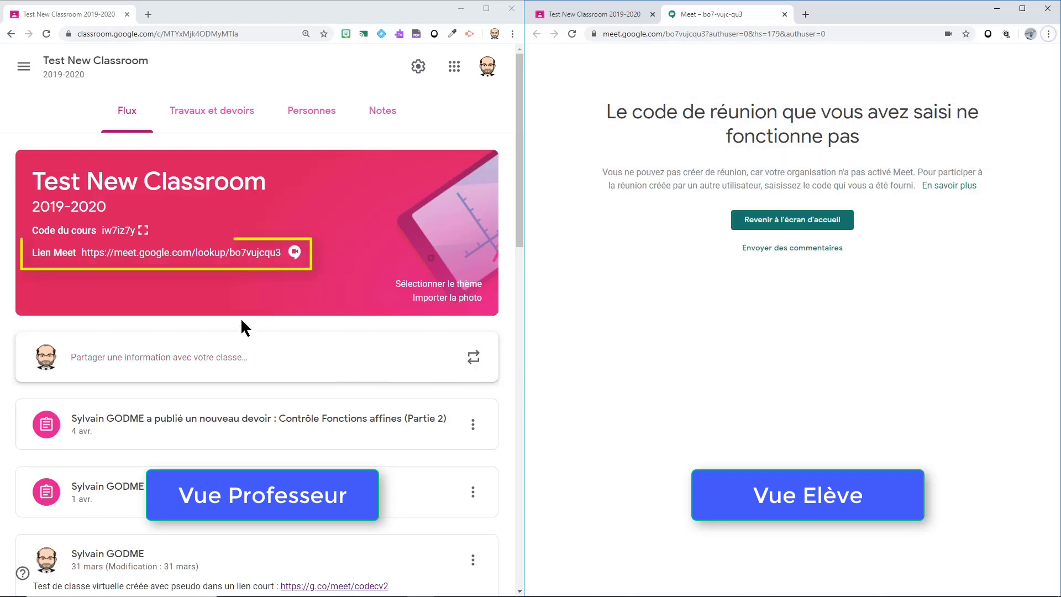
pyautogui.click(193, 255)
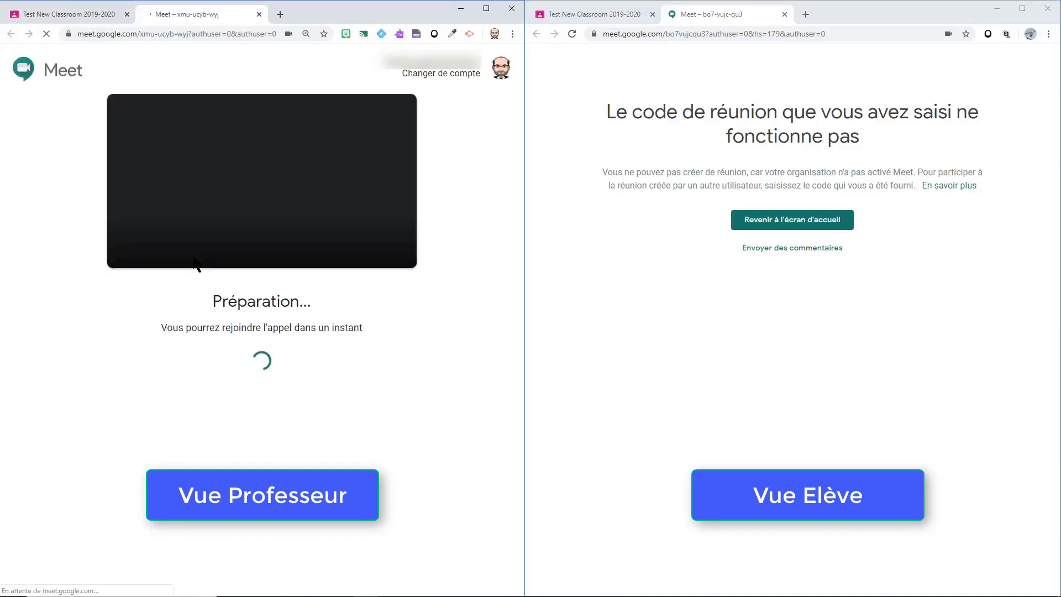
pyautogui.click(287, 239)
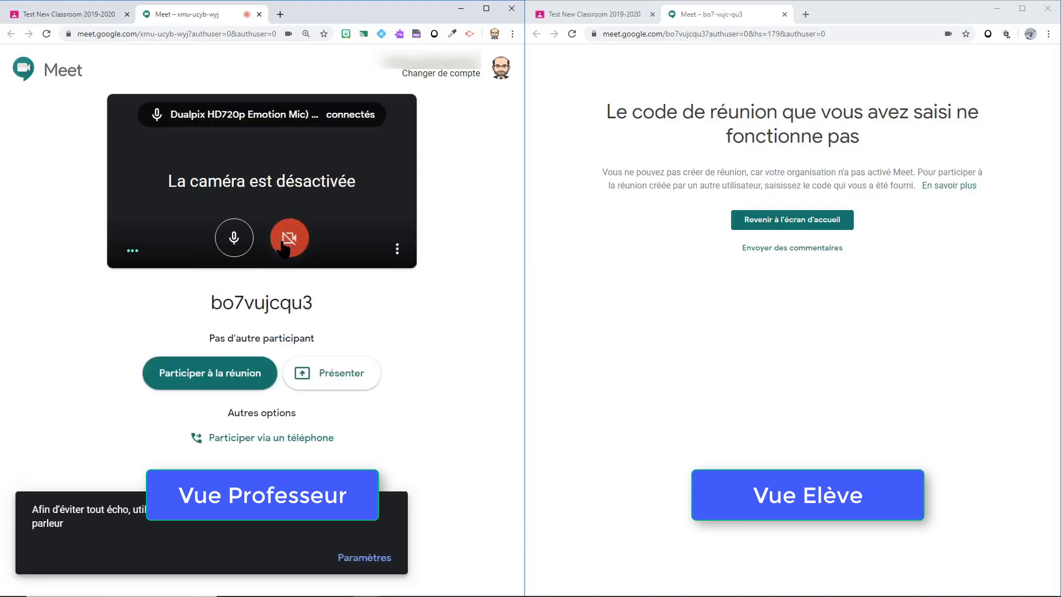
pyautogui.click(236, 243)
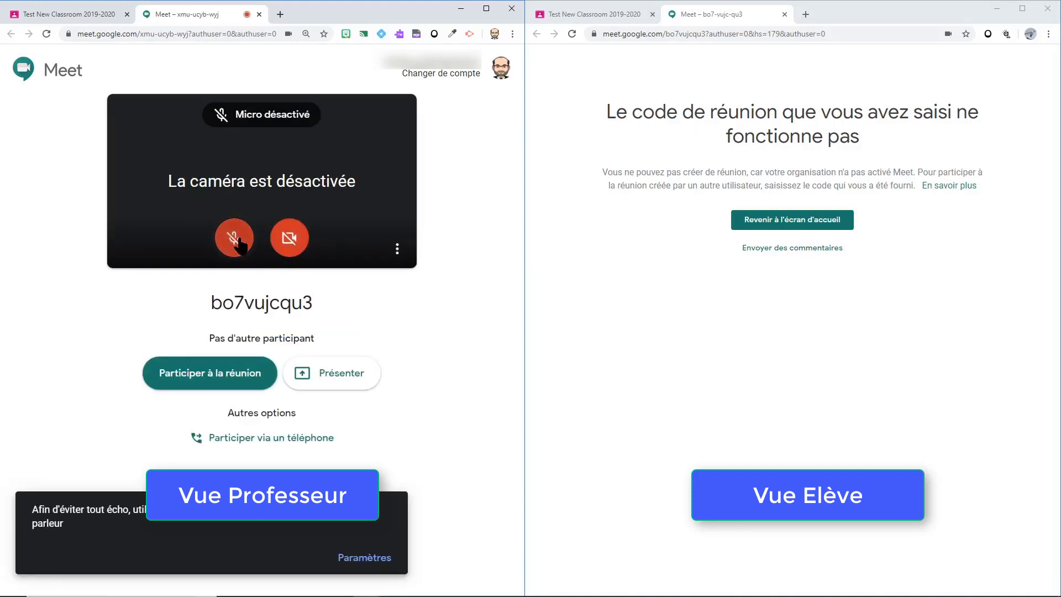
pyautogui.click(237, 362)
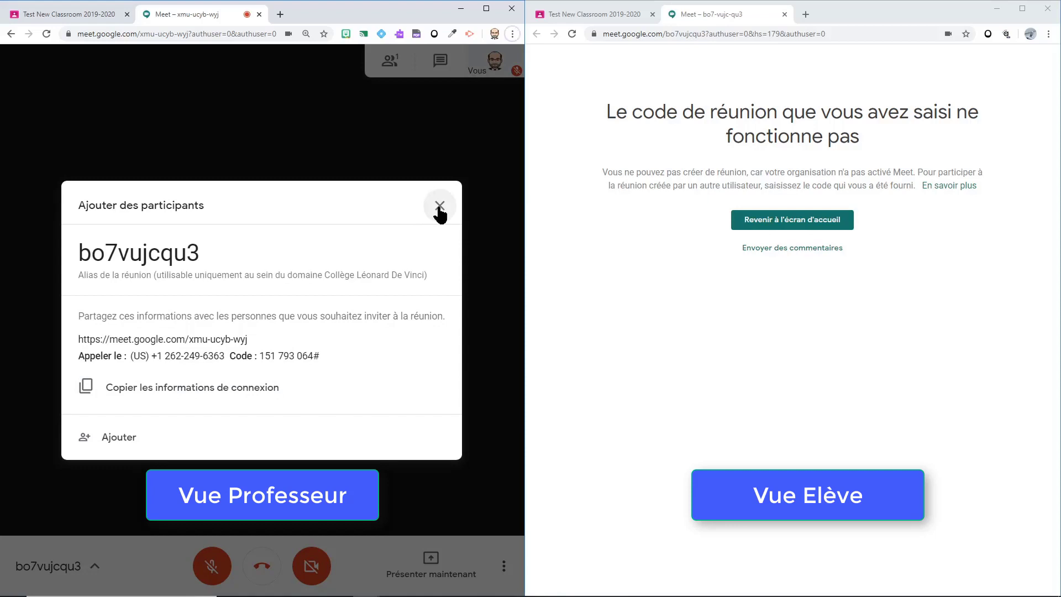
# Step: Dismiss the Meet info, then toggle the Meet link's student visibility off and on, saving settings
pyautogui.click(440, 209)
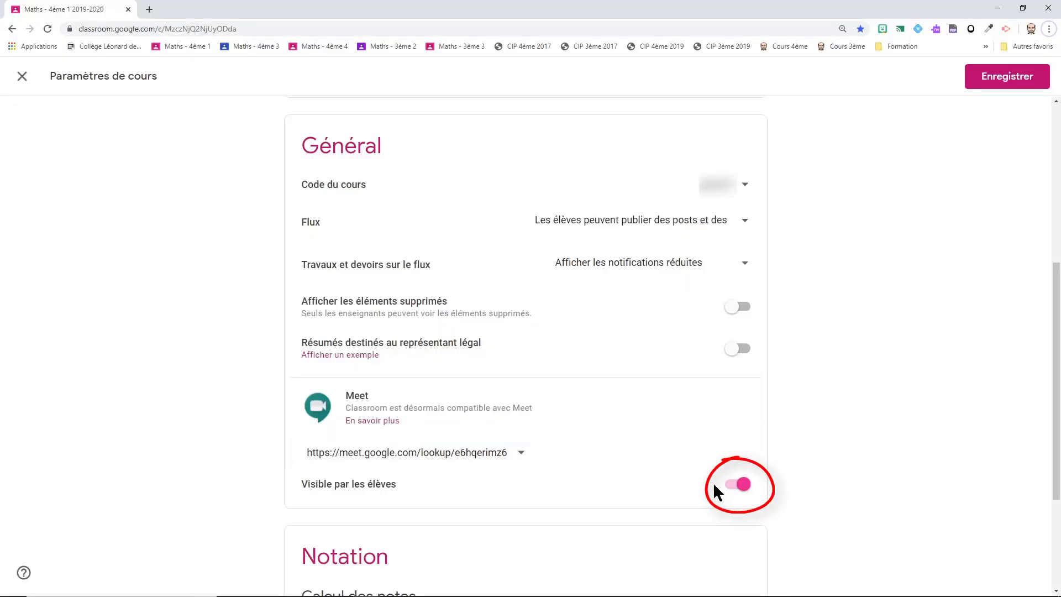
pyautogui.click(730, 491)
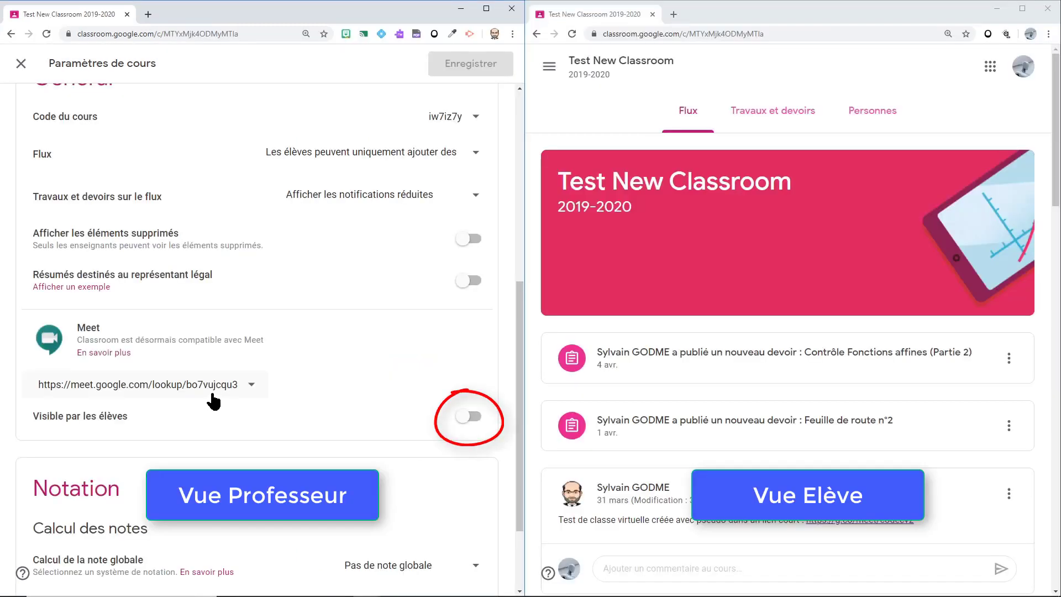
pyautogui.click(477, 425)
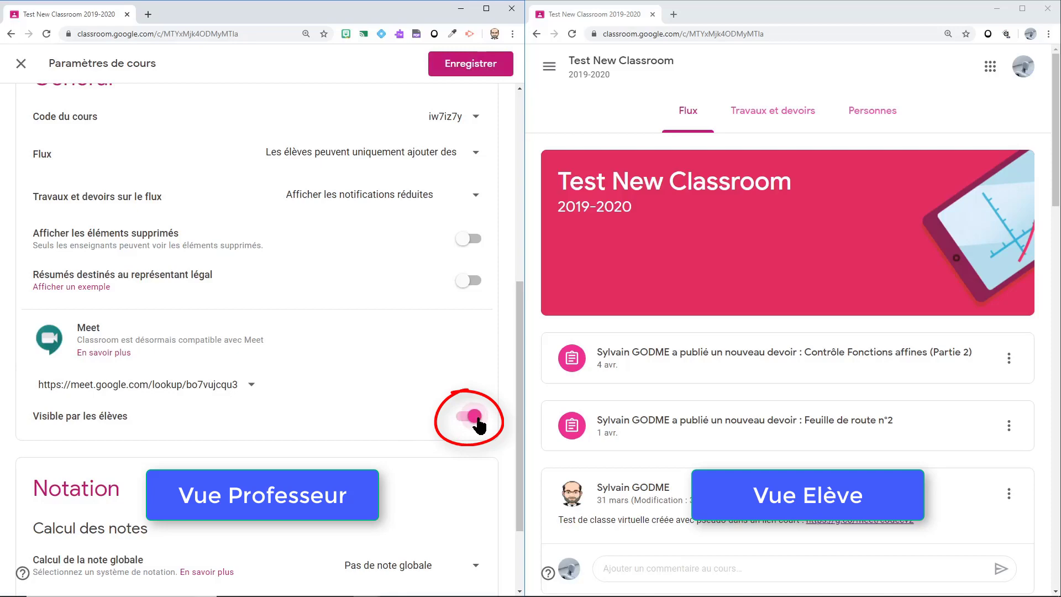
pyautogui.click(483, 71)
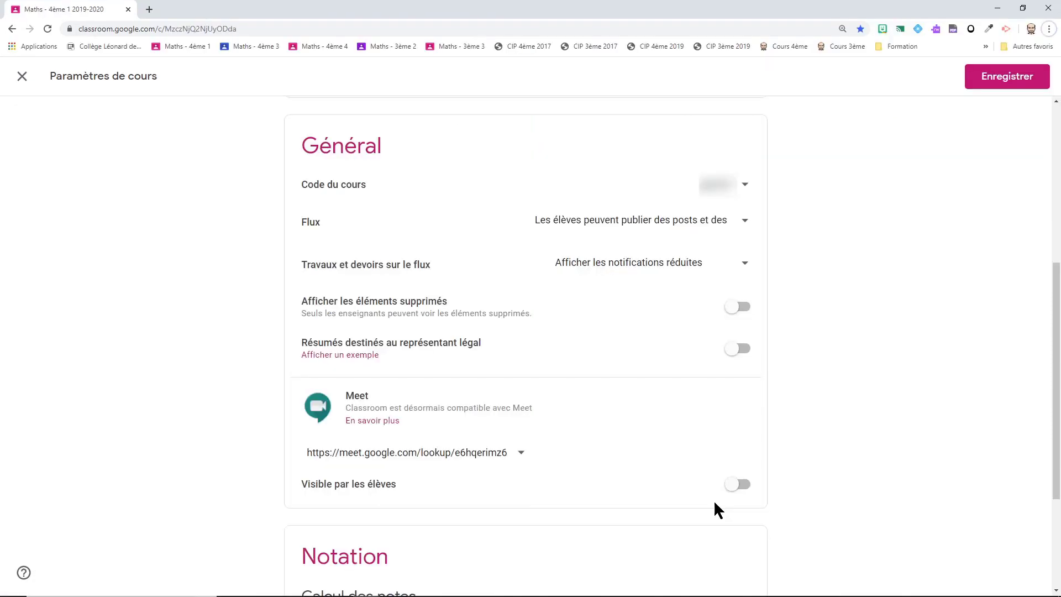
pyautogui.click(990, 83)
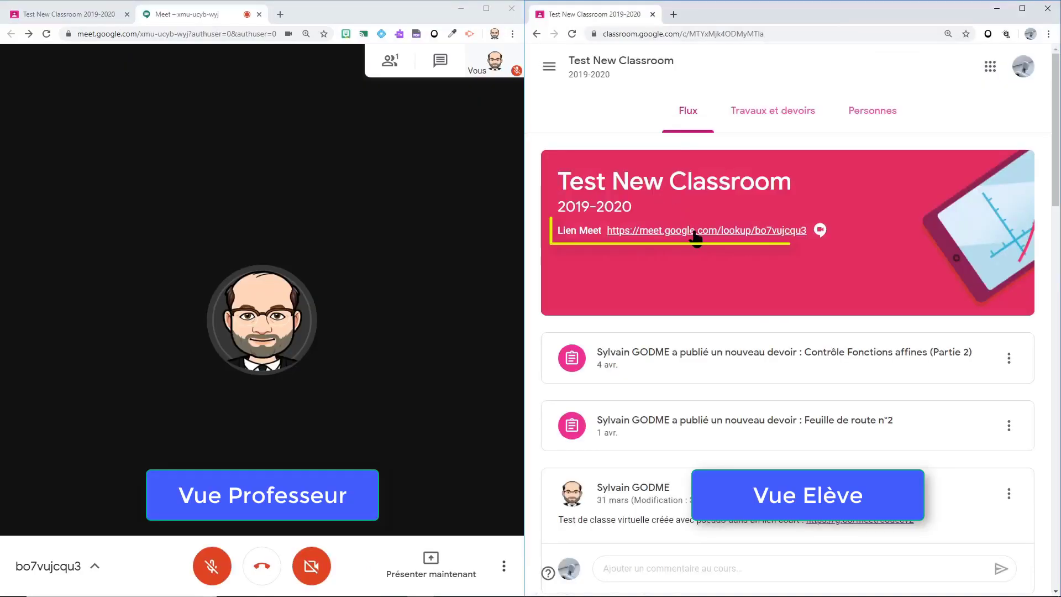
pyautogui.click(695, 232)
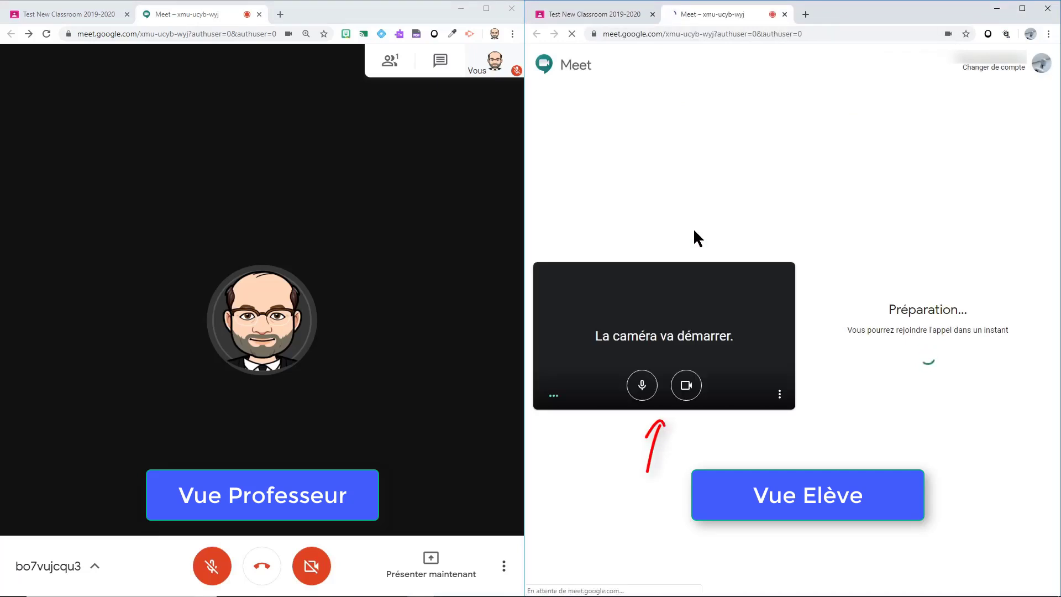
pyautogui.click(643, 387)
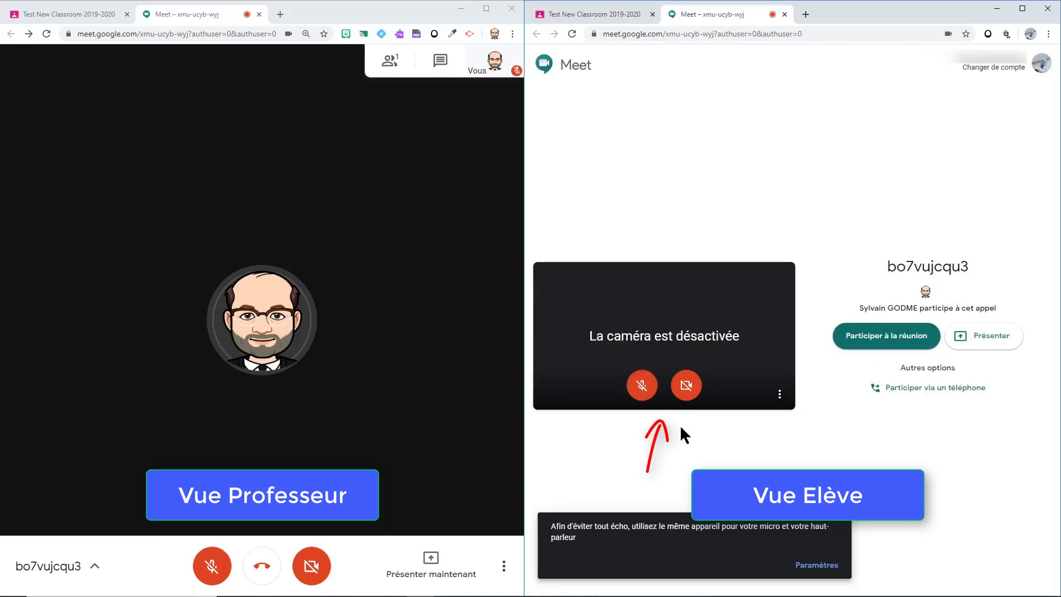
pyautogui.click(867, 337)
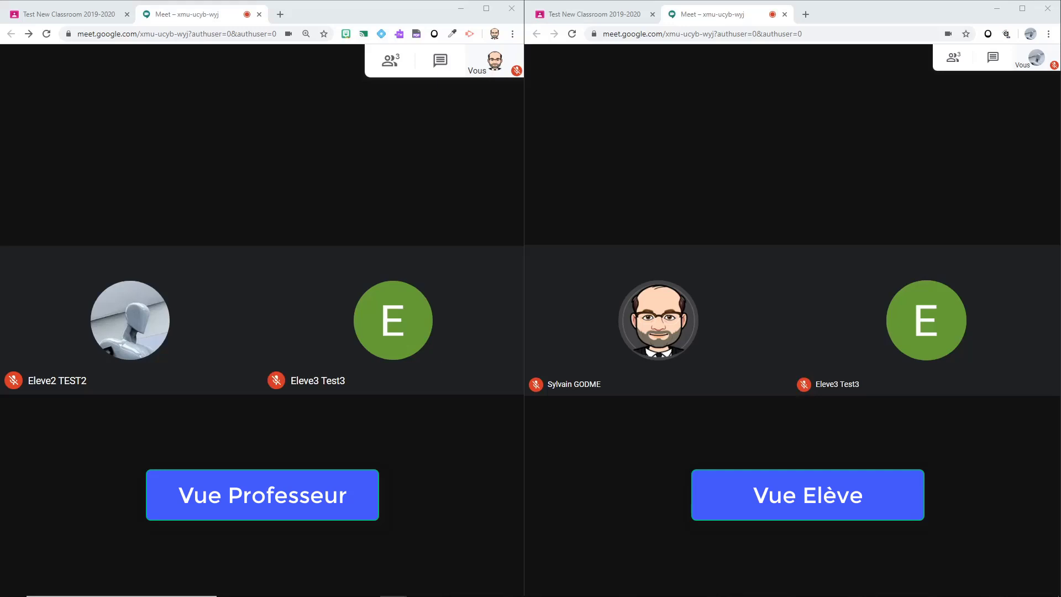
pyautogui.click(628, 16)
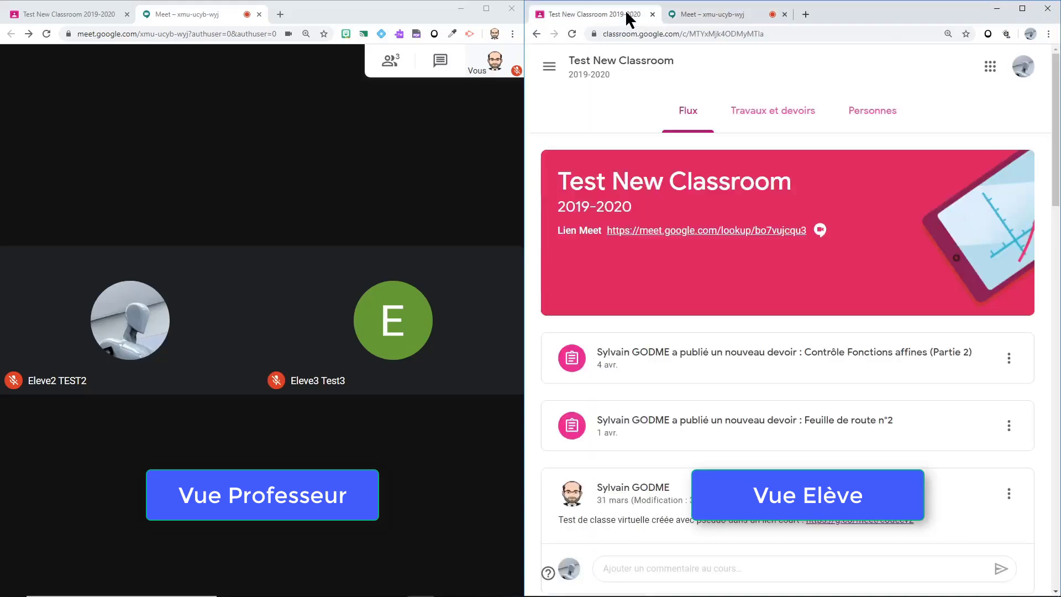
# Step: Copy the course's Meet link and open it in the outsider's browser, which refuses it
pyautogui.rightClick(739, 230)
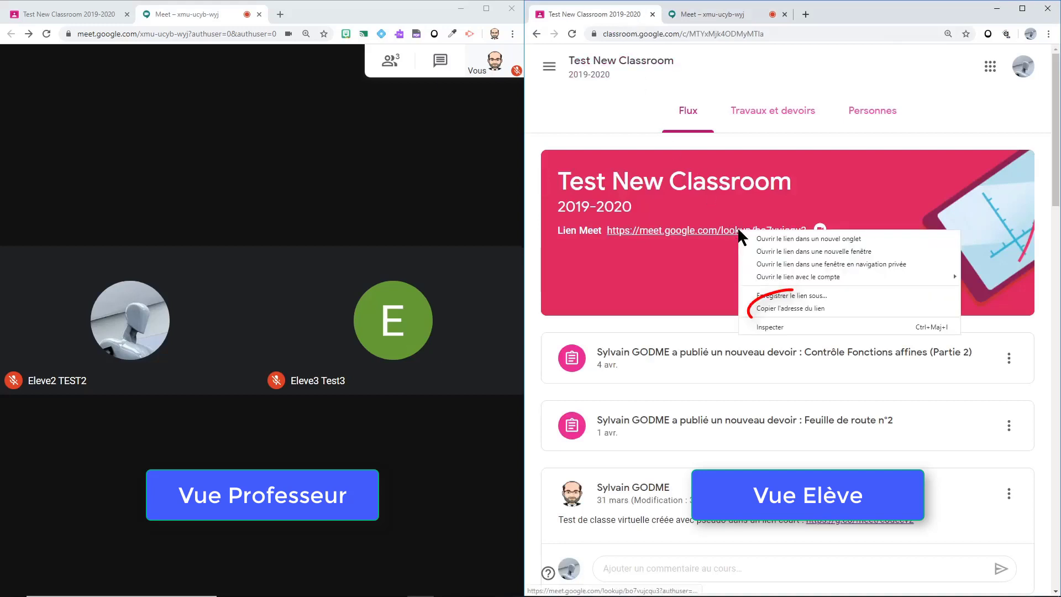
pyautogui.click(787, 305)
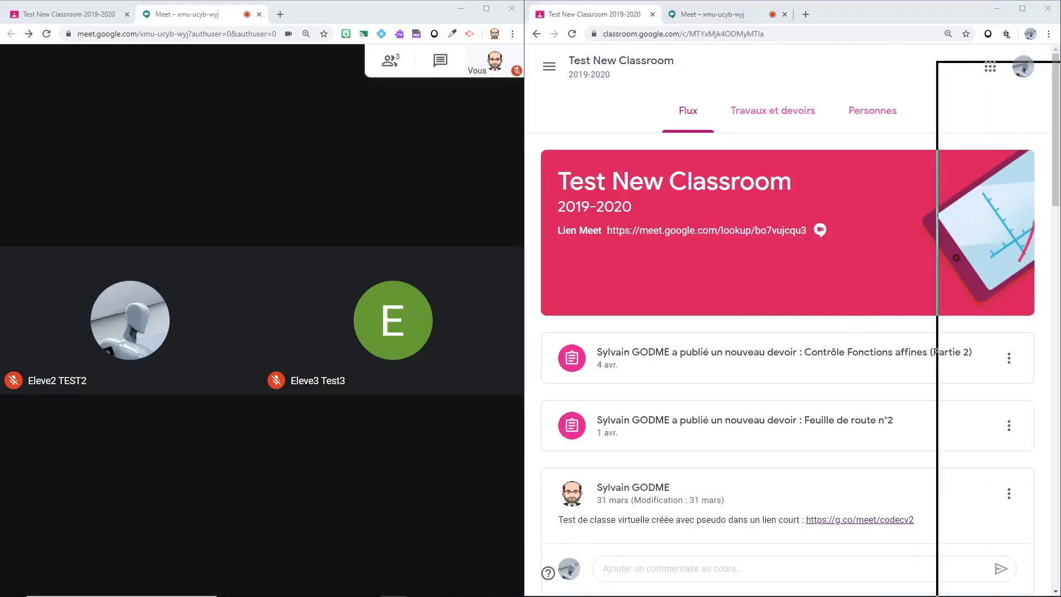
pyautogui.moveTo(1060, 39); pyautogui.dragTo(636, 42)
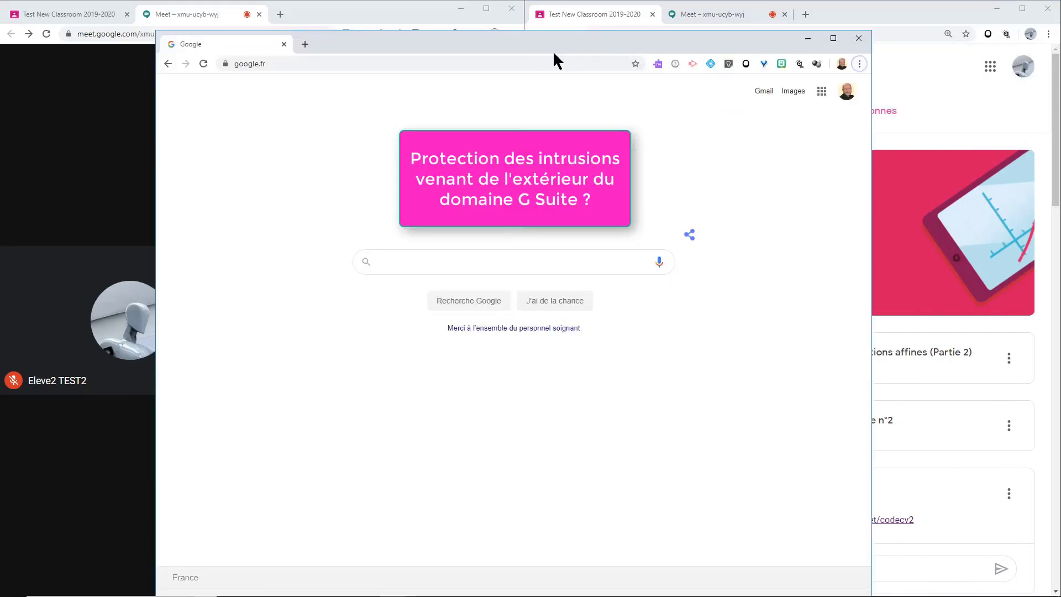
pyautogui.click(539, 65)
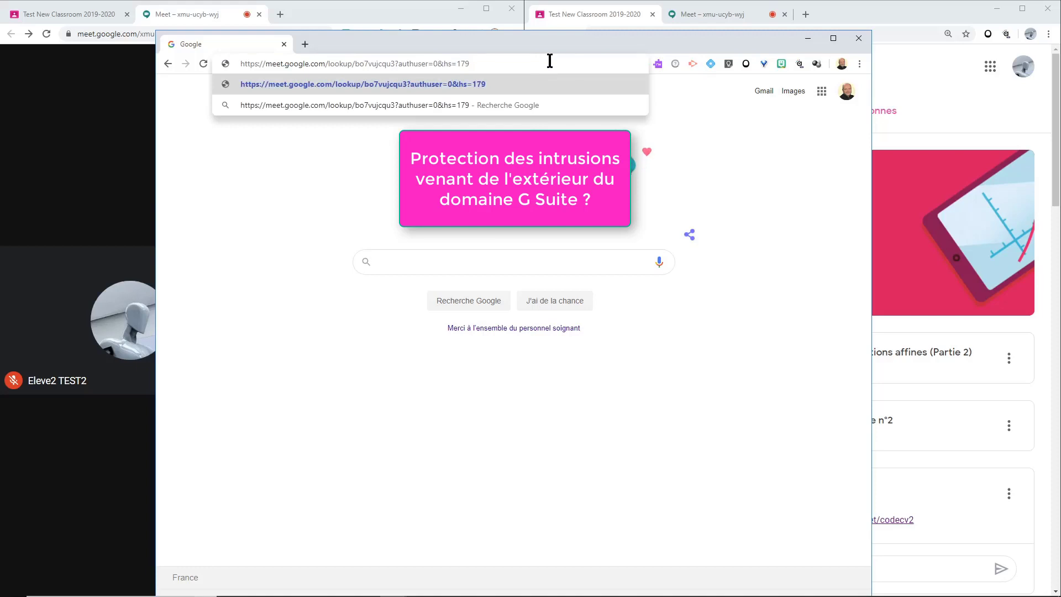
pyautogui.press('Return')
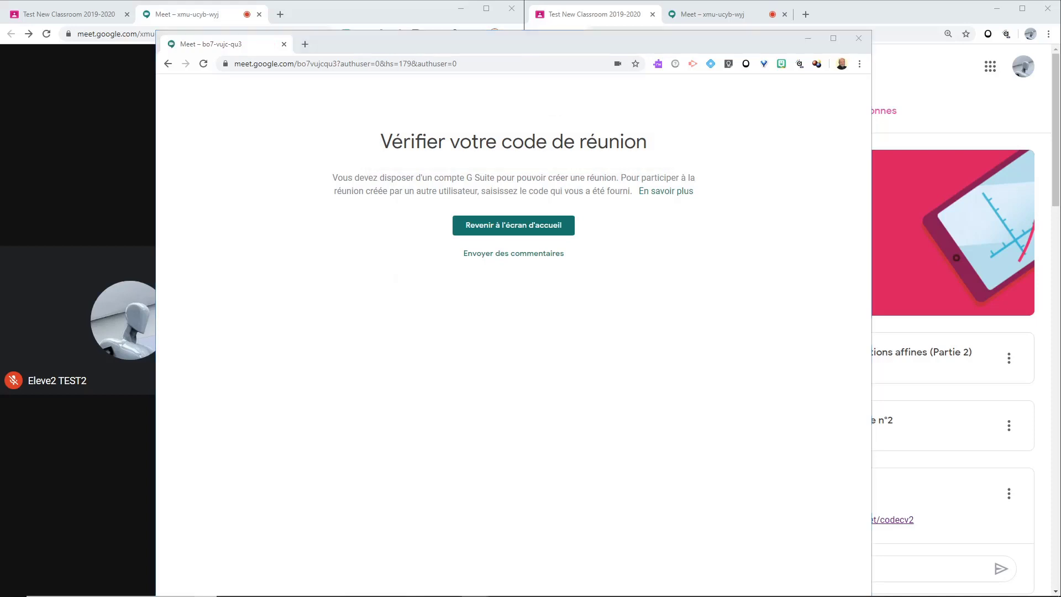
pyautogui.click(483, 66)
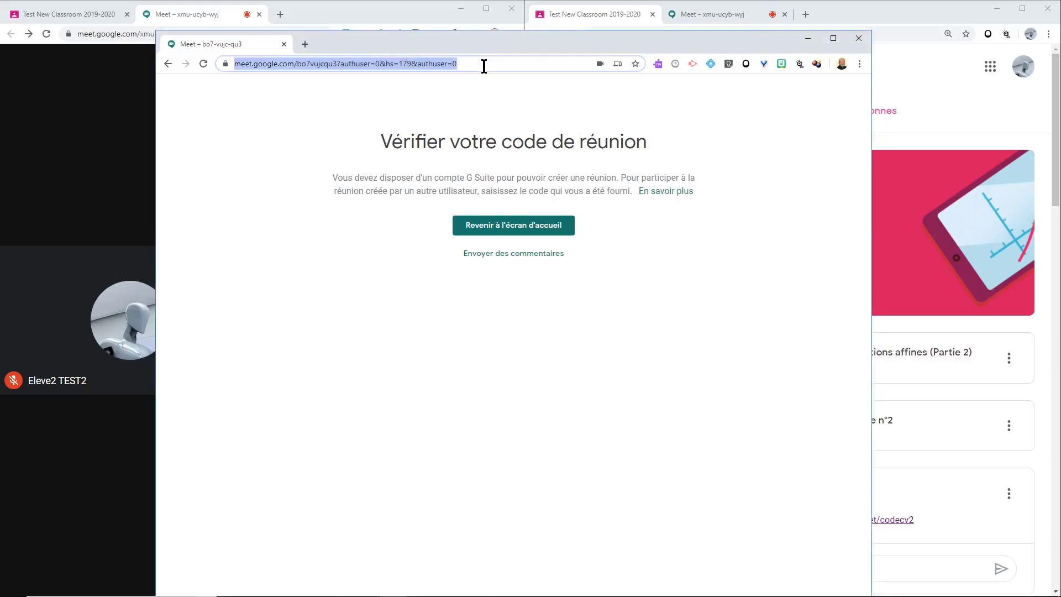
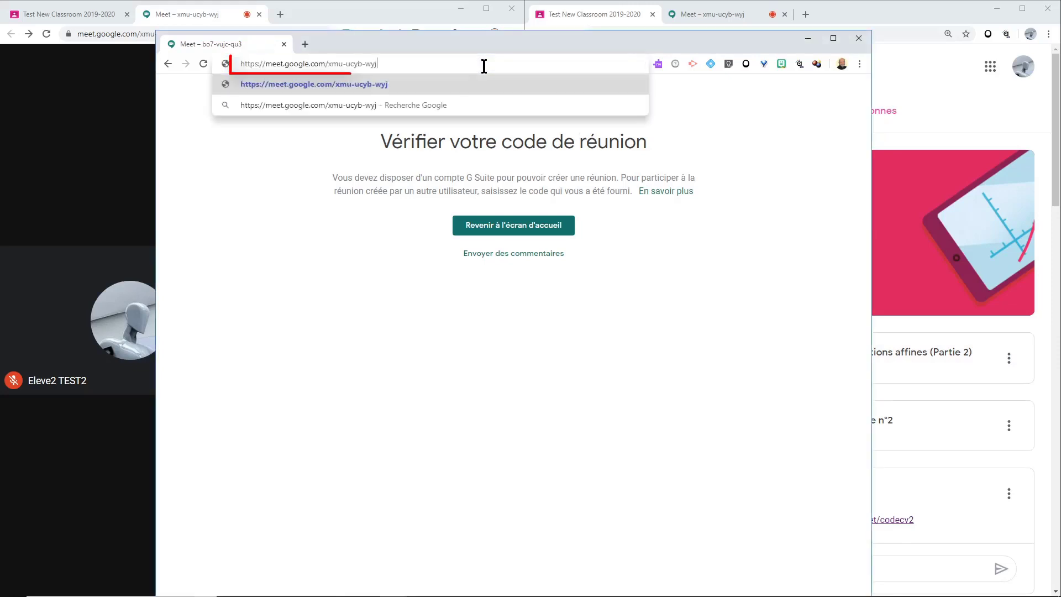
pyautogui.press('Return')
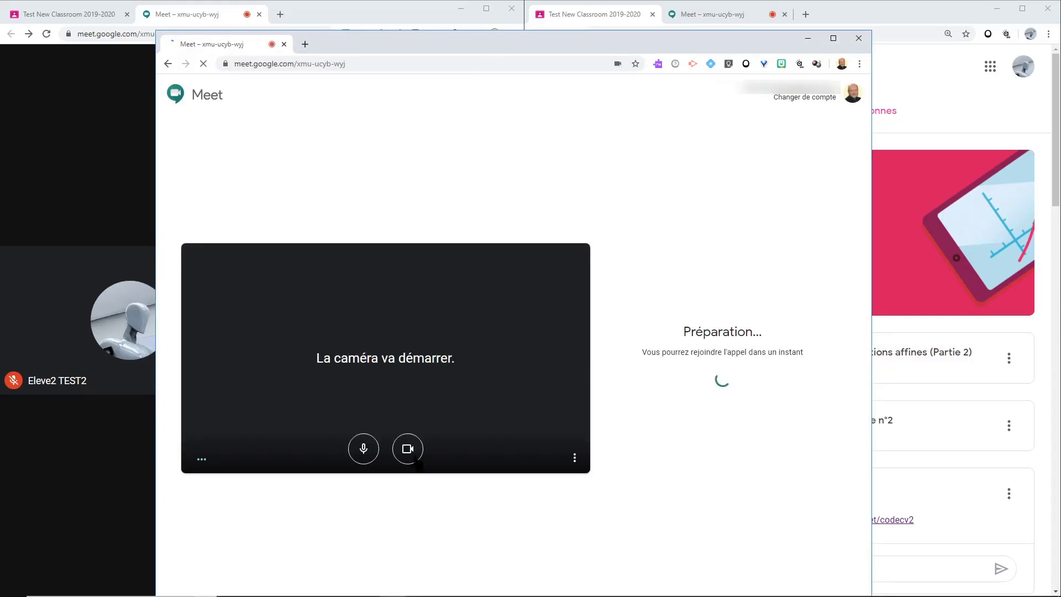
pyautogui.click(414, 459)
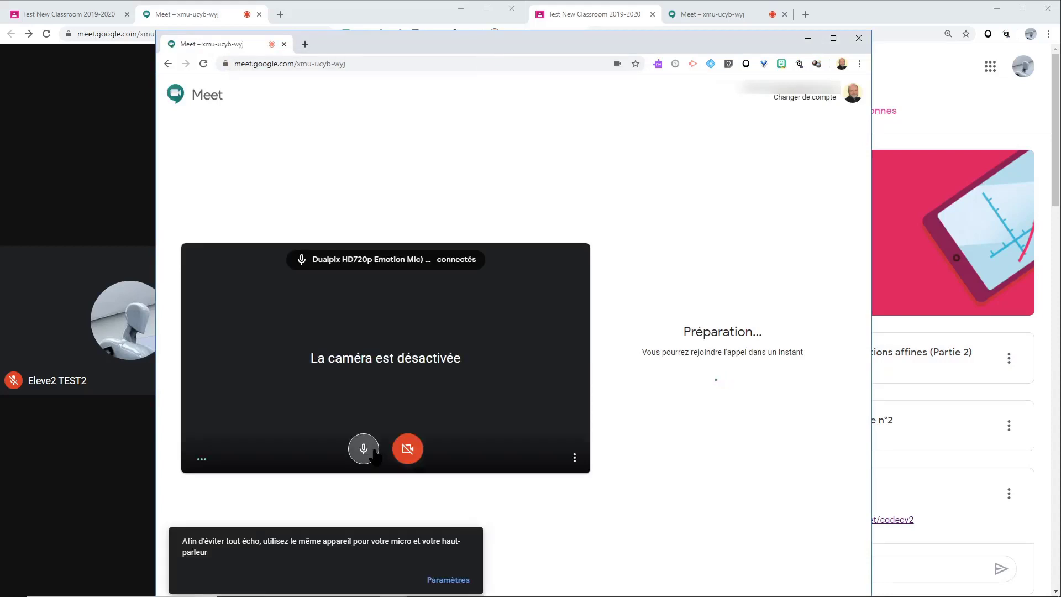
pyautogui.click(373, 452)
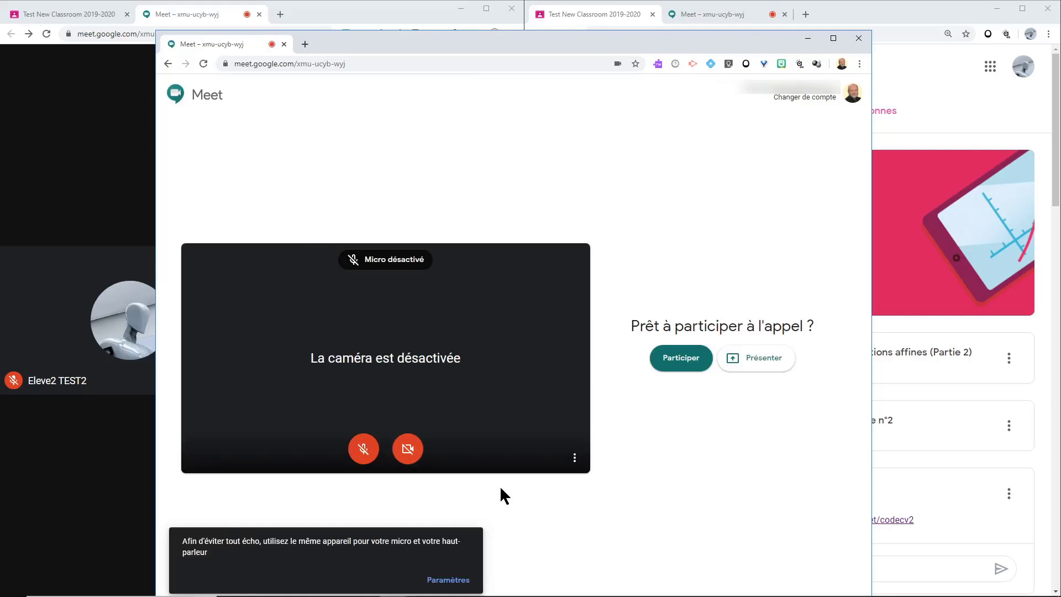
pyautogui.click(681, 359)
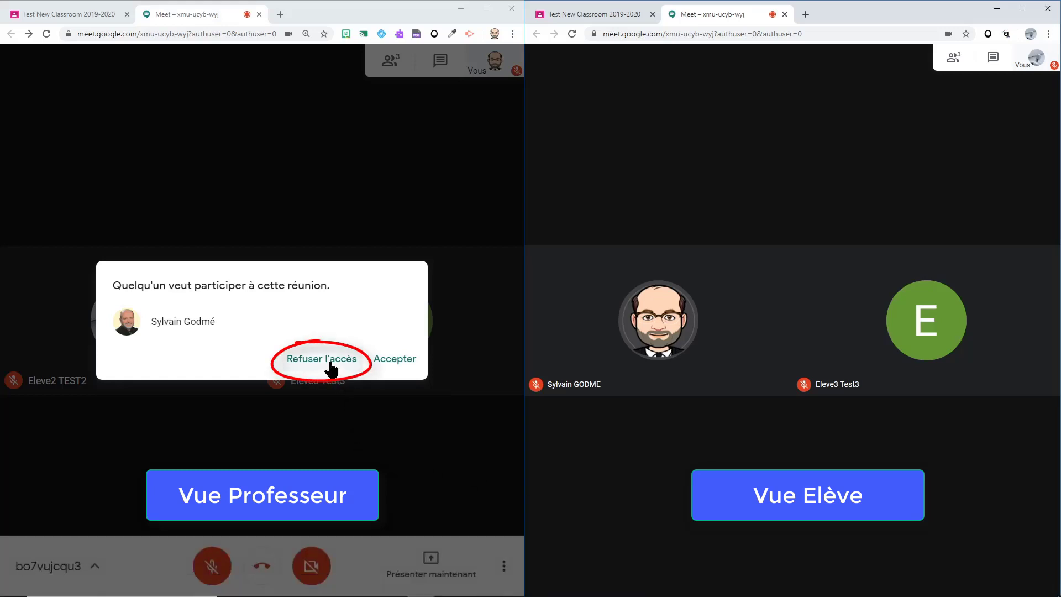
# Step: Refuse the first and then the second outsider's join request with 'Refuser l'accès'
pyautogui.click(330, 362)
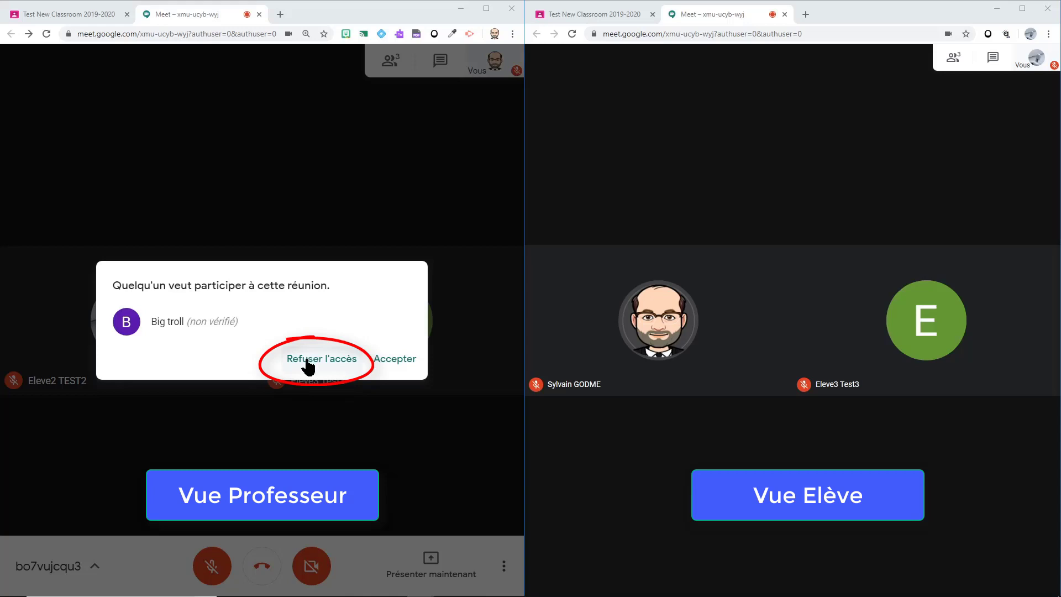
pyautogui.click(307, 364)
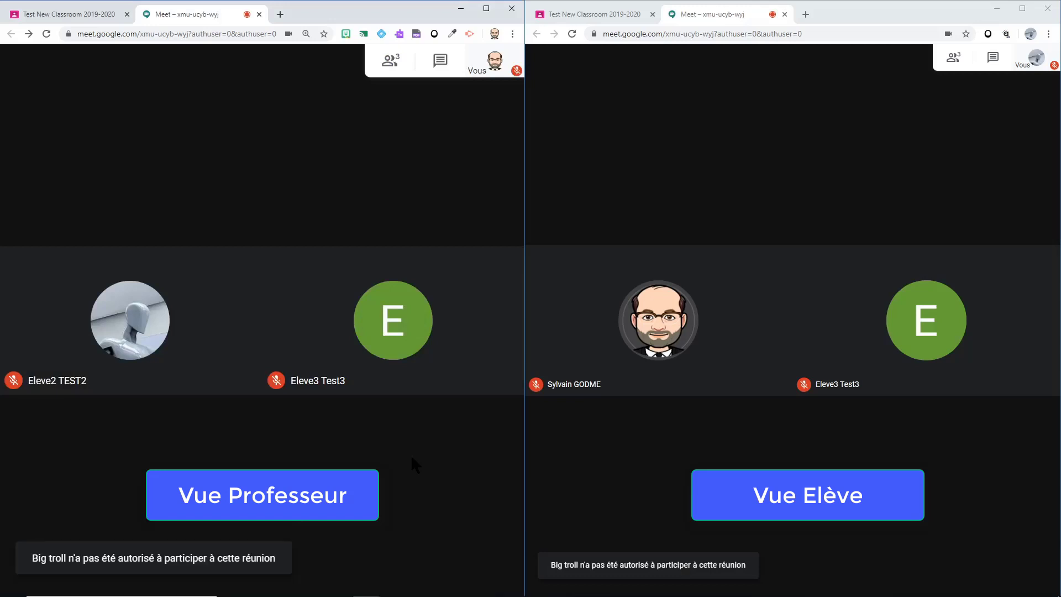
pyautogui.click(963, 63)
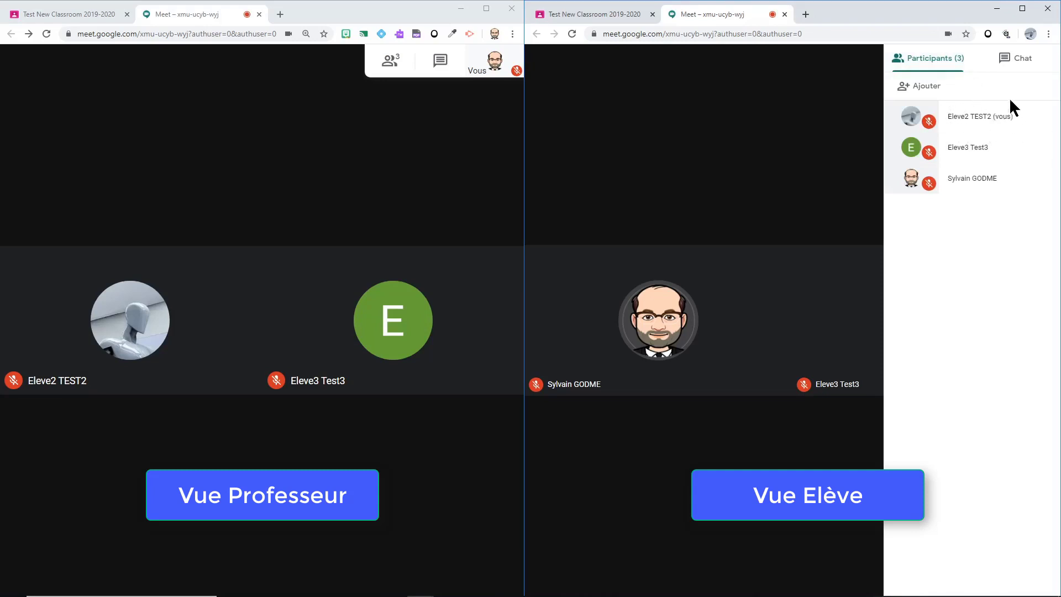
pyautogui.click(1043, 149)
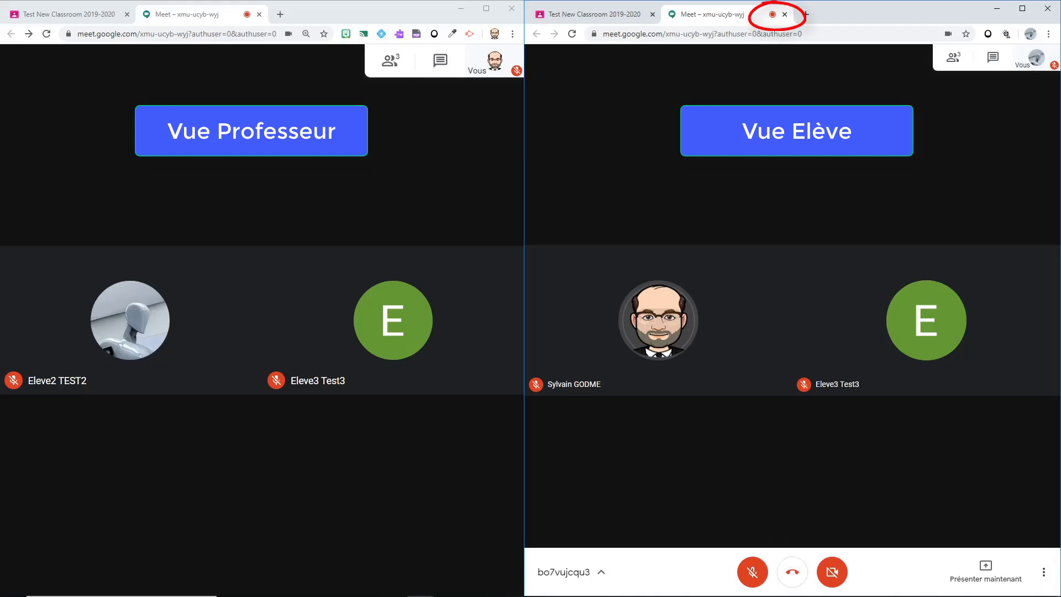
# Step: Close the student's Meet tab, then hang up and close the teacher's meeting
pyautogui.click(784, 14)
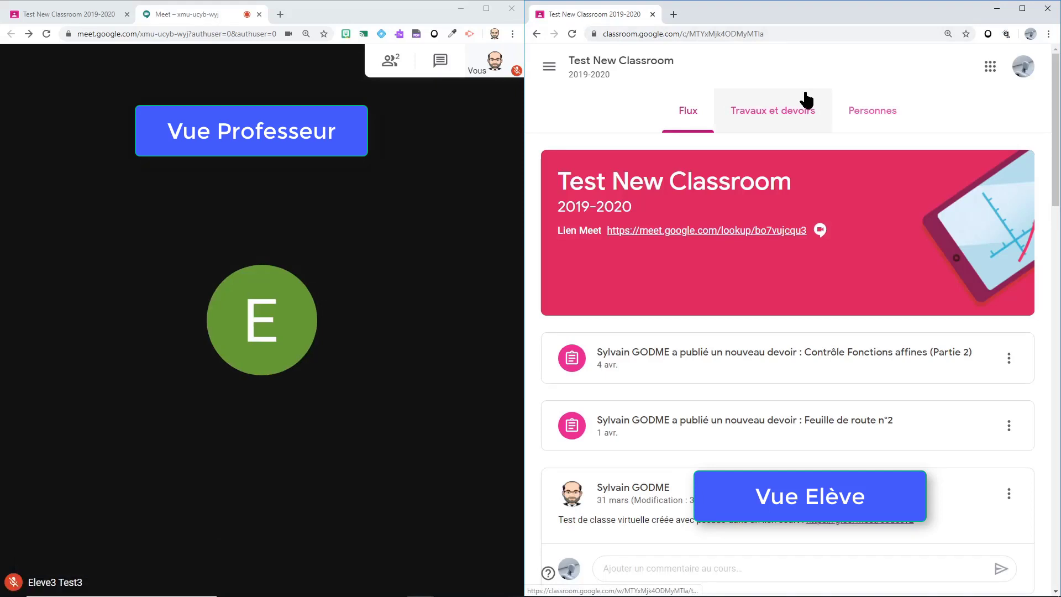
pyautogui.click(367, 476)
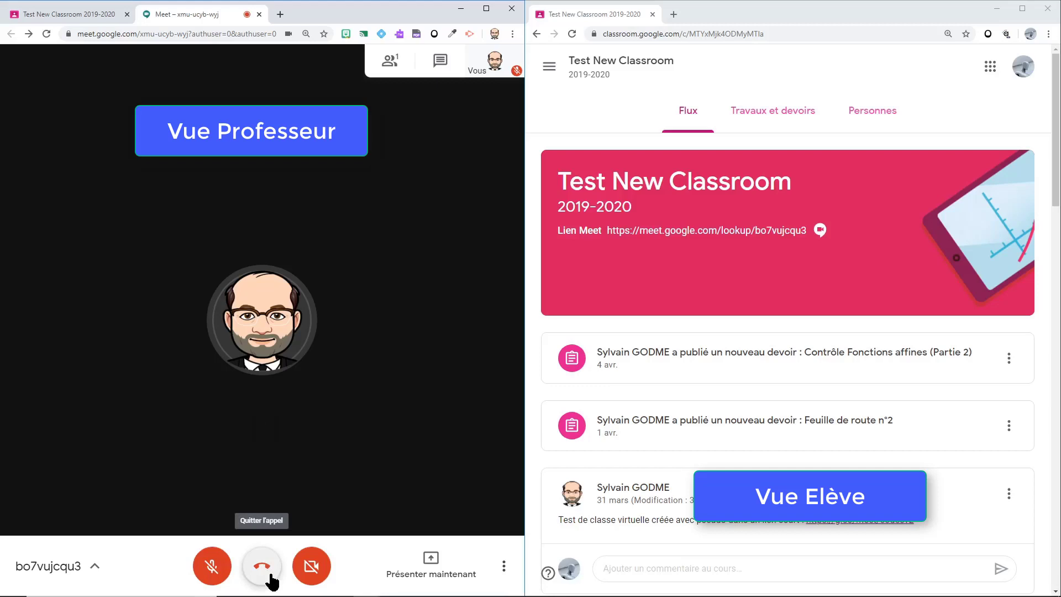
pyautogui.click(259, 14)
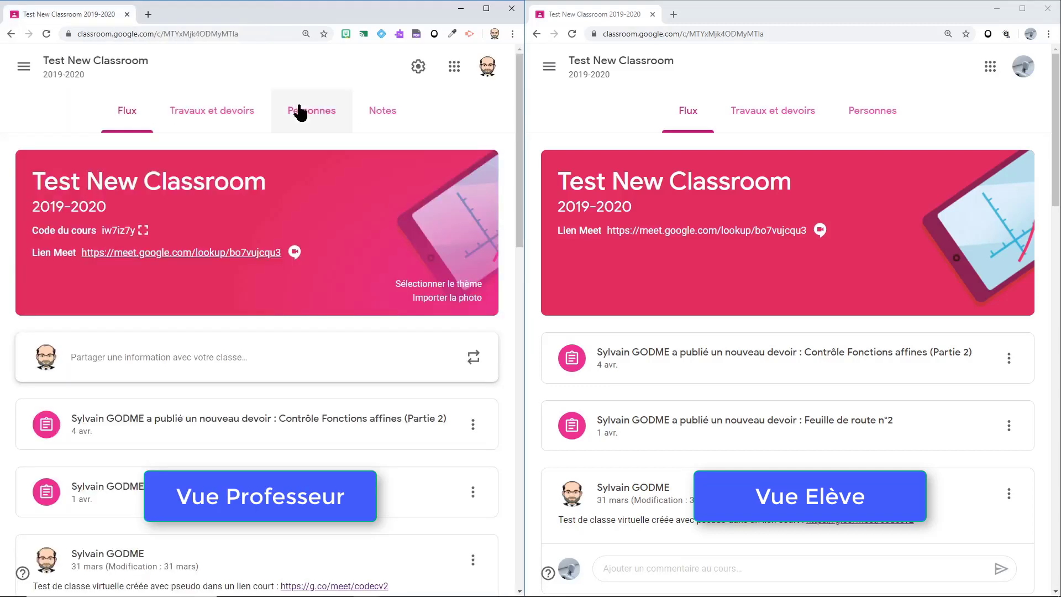
pyautogui.click(726, 235)
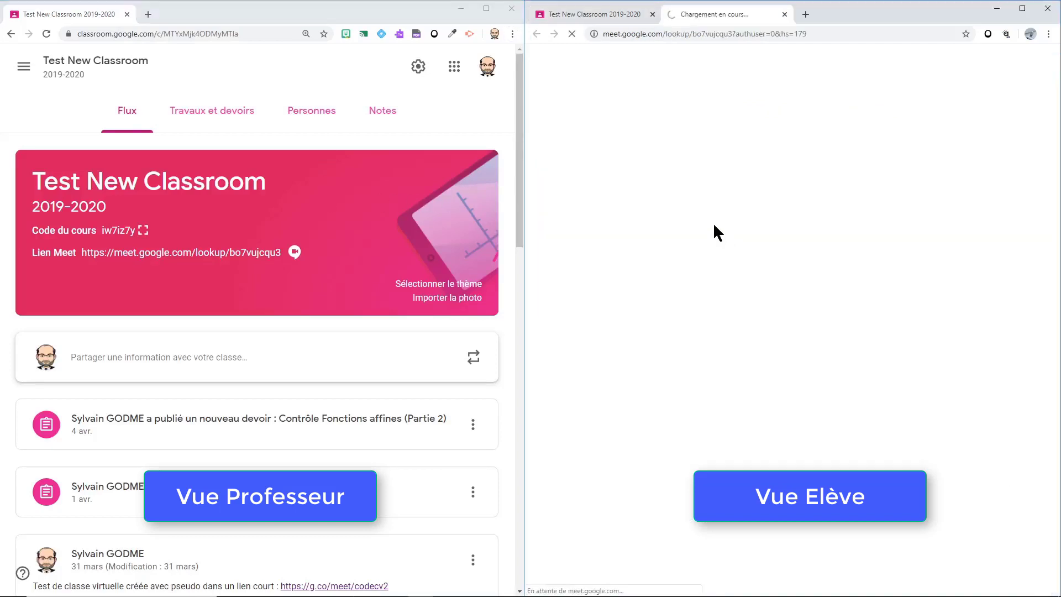